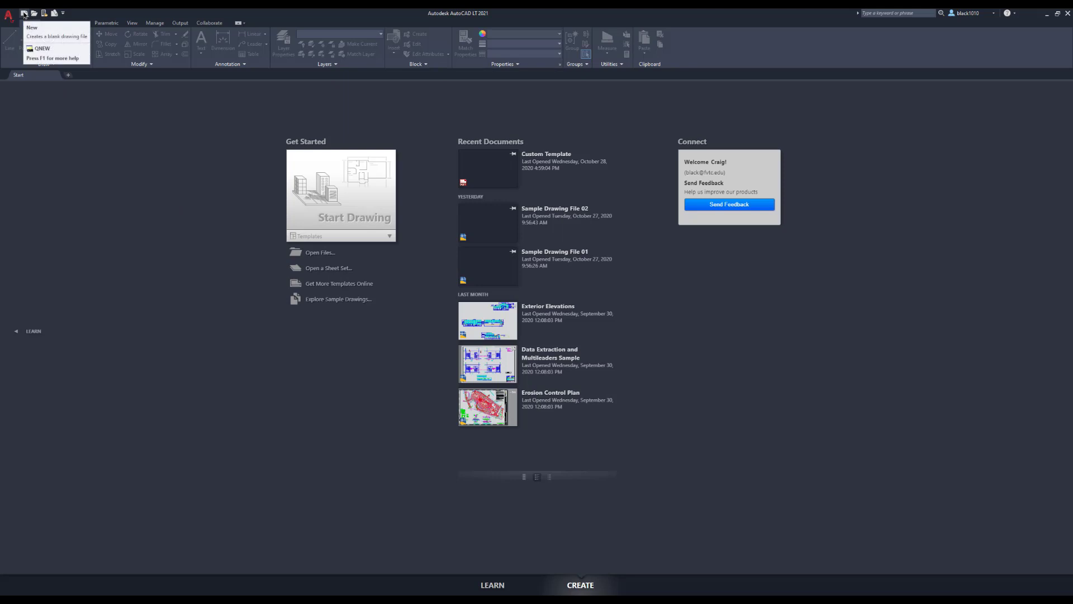
# Create a new blank drawing and make layer 0 the current layer
pyautogui.click(24, 12)
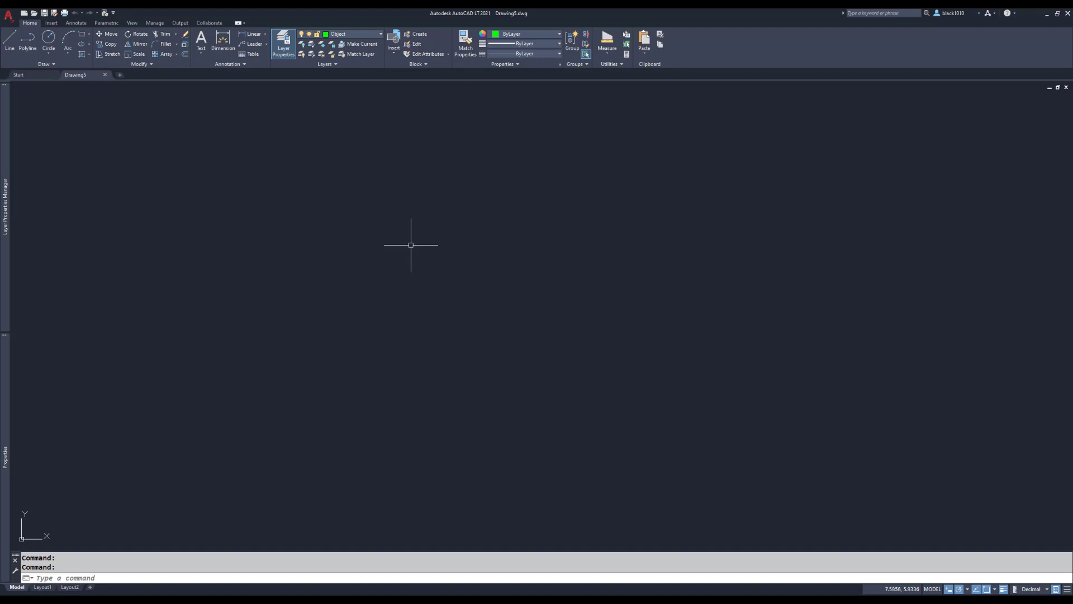
pyautogui.click(381, 35)
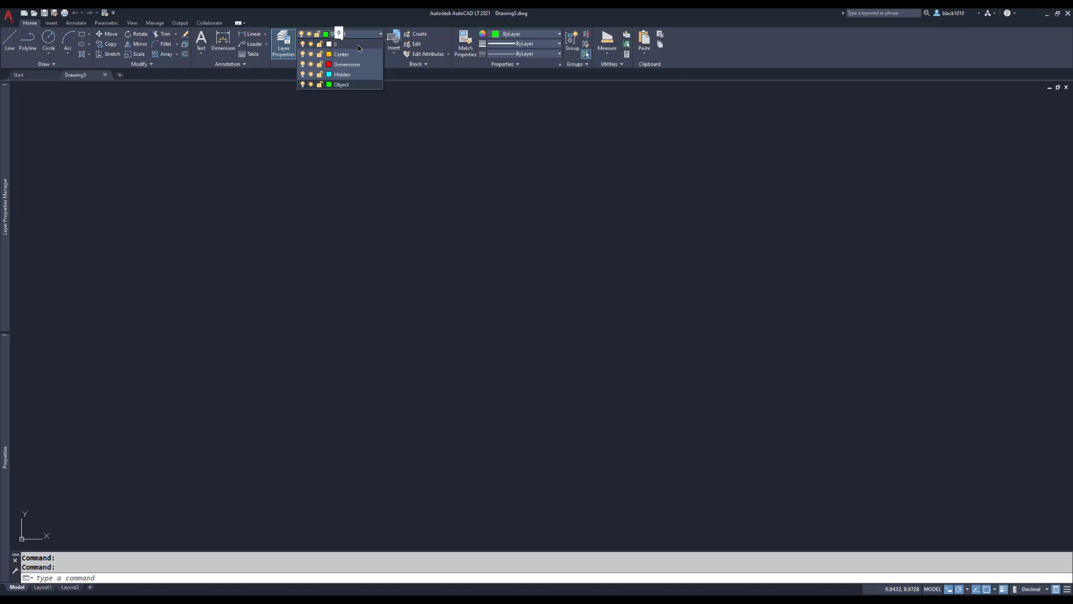
pyautogui.click(358, 47)
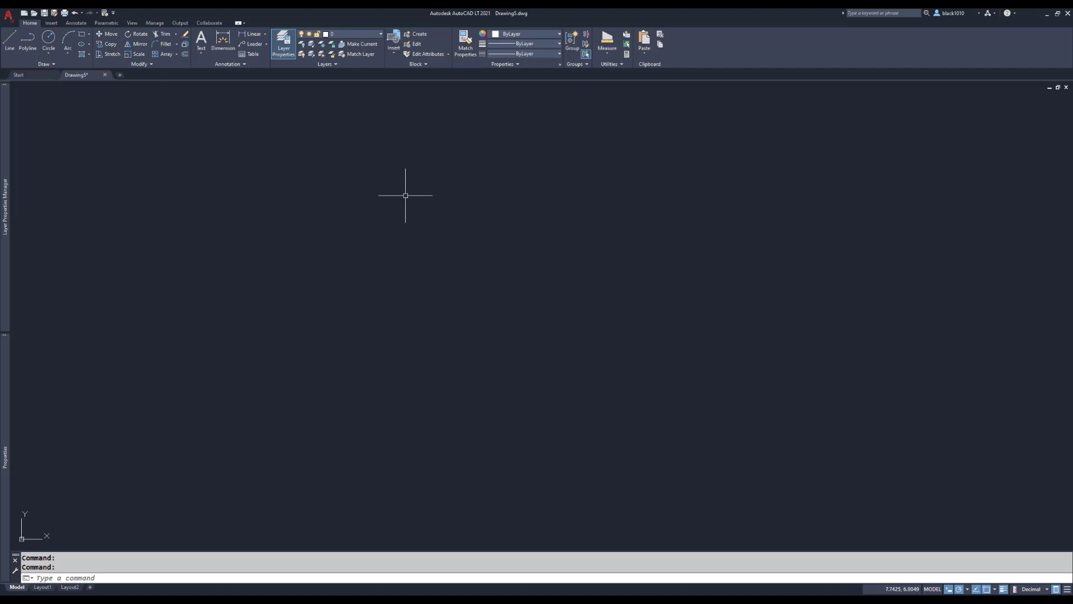
# Draw a closed freehand five-pointed star from five crossing lines in the upper middle of the drawing
pyautogui.write('L')
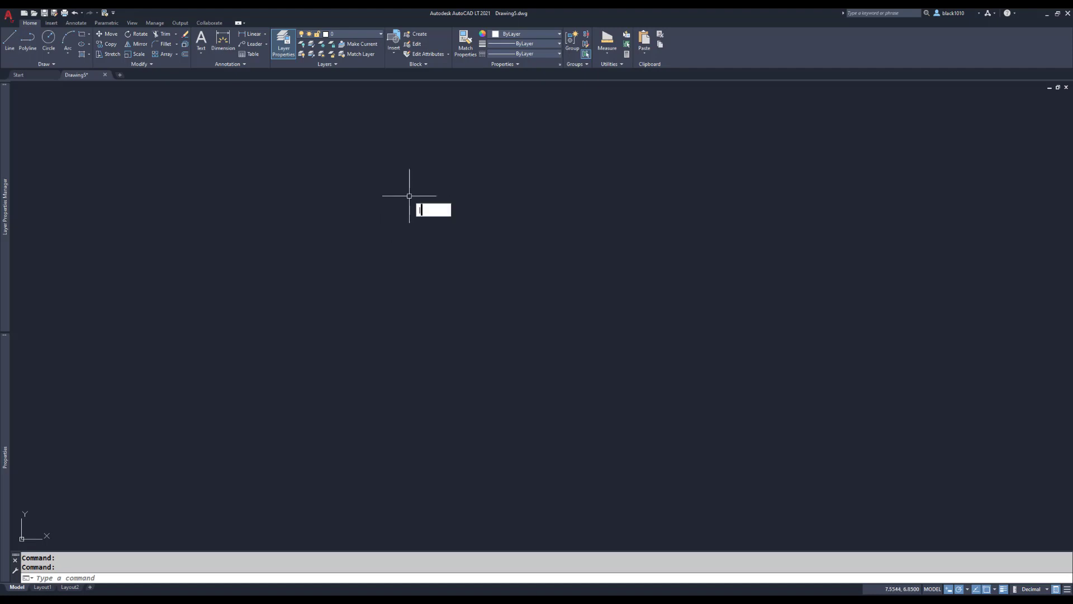
pyautogui.press('Return')
pyautogui.click(408, 181)
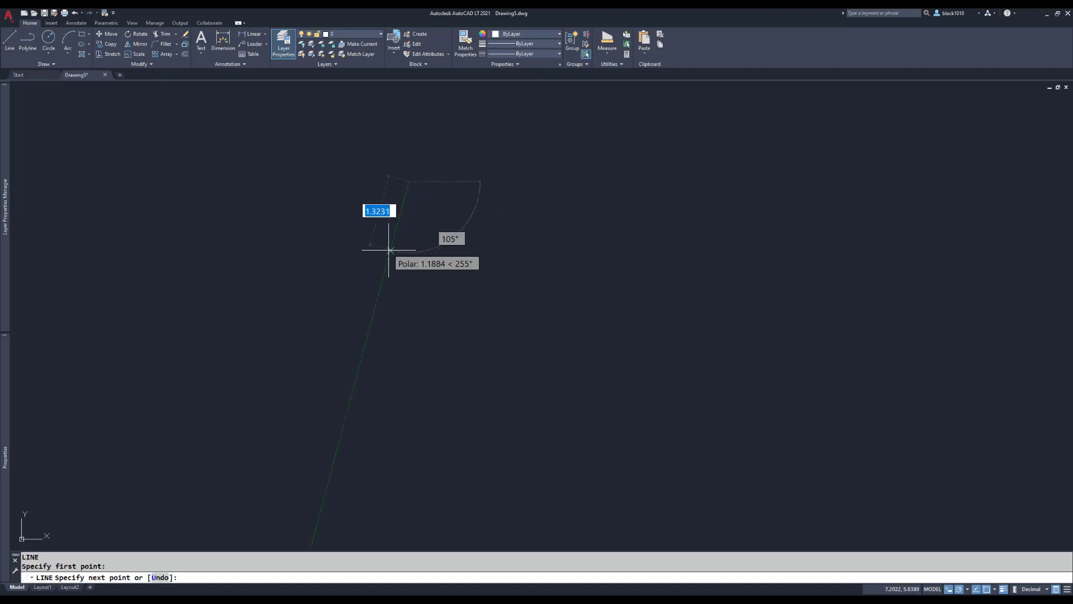
pyautogui.click(389, 256)
pyautogui.click(443, 210)
pyautogui.click(363, 199)
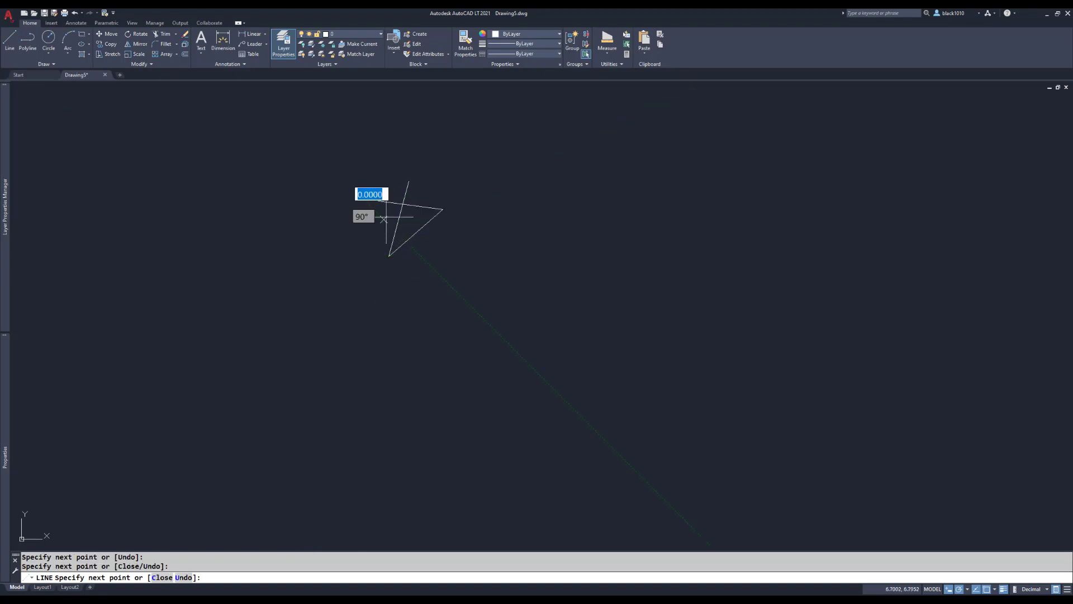
pyautogui.click(426, 248)
pyautogui.write('c')
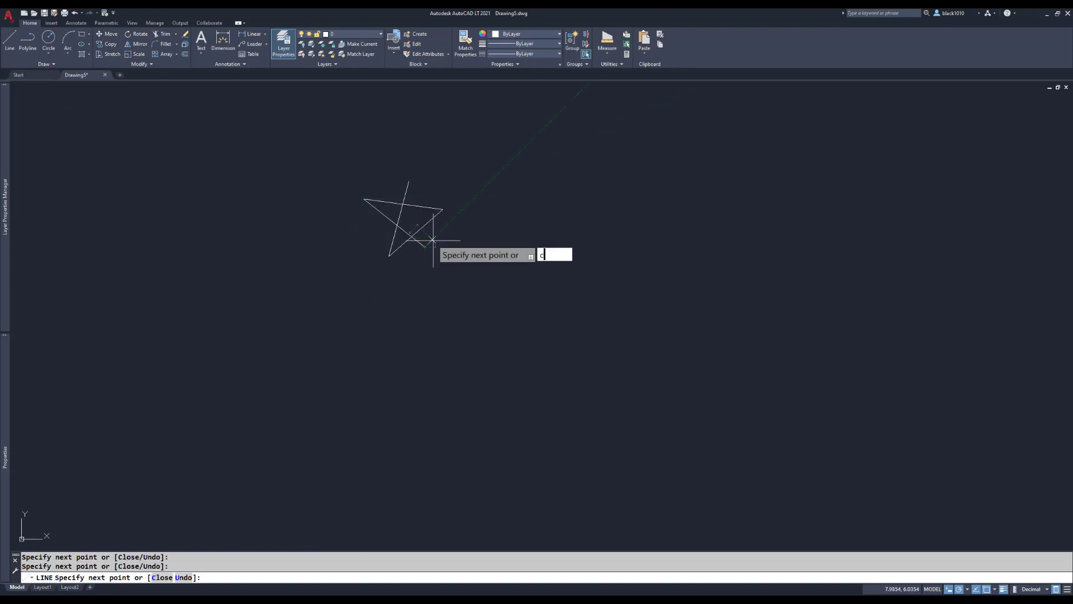
pyautogui.press('Return')
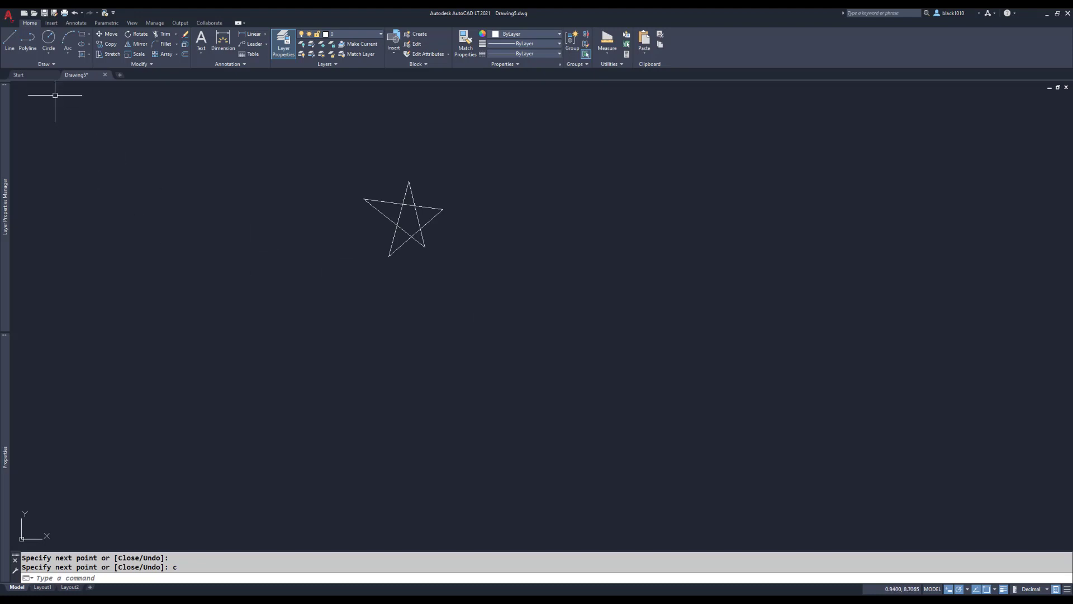
# Define a block named Star from the star's five lines, with its base point at the star's centre and the lines converted to a block
pyautogui.click(51, 24)
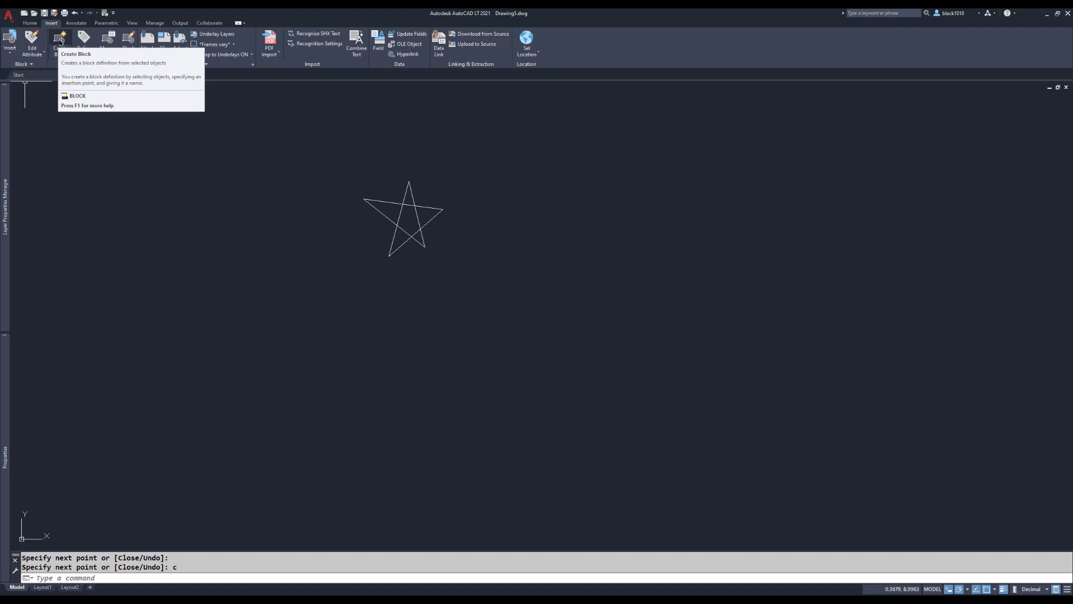
pyautogui.click(60, 42)
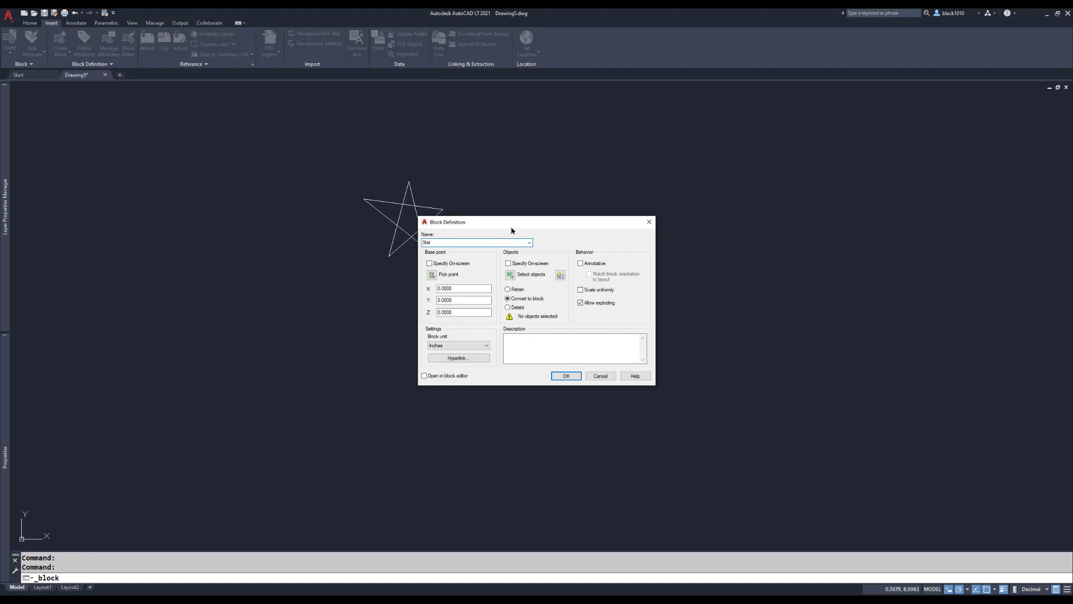
pyautogui.moveTo(512, 225); pyautogui.dragTo(583, 210)
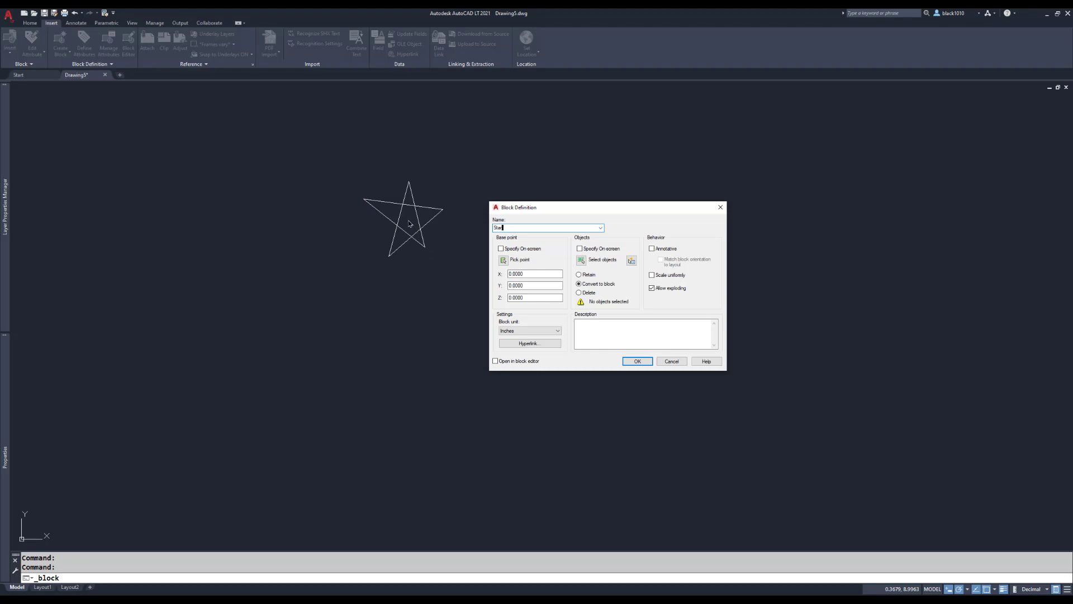
pyautogui.click(504, 260)
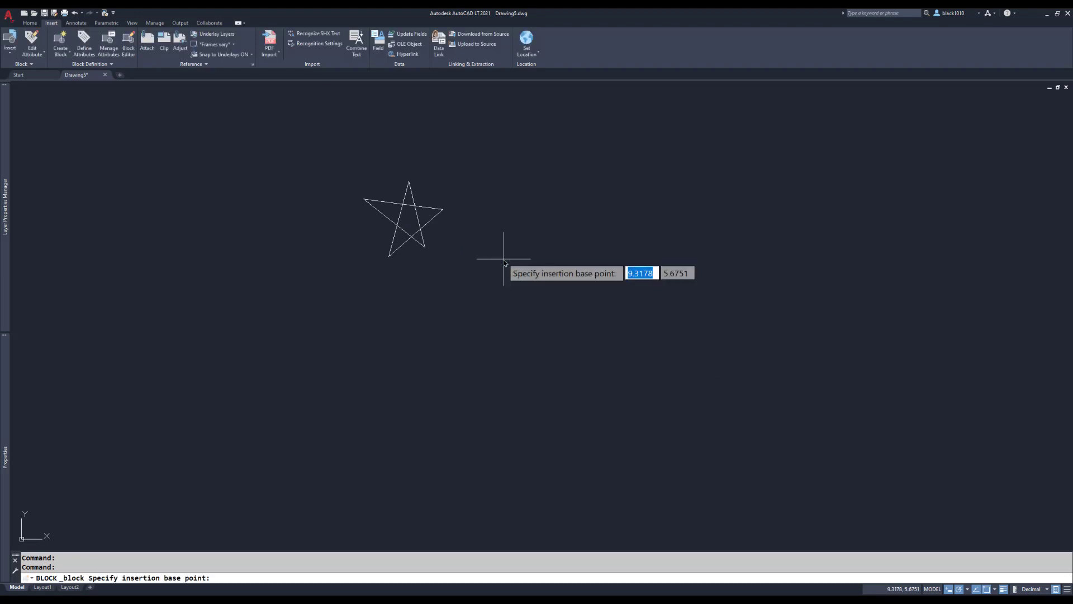
pyautogui.click(408, 219)
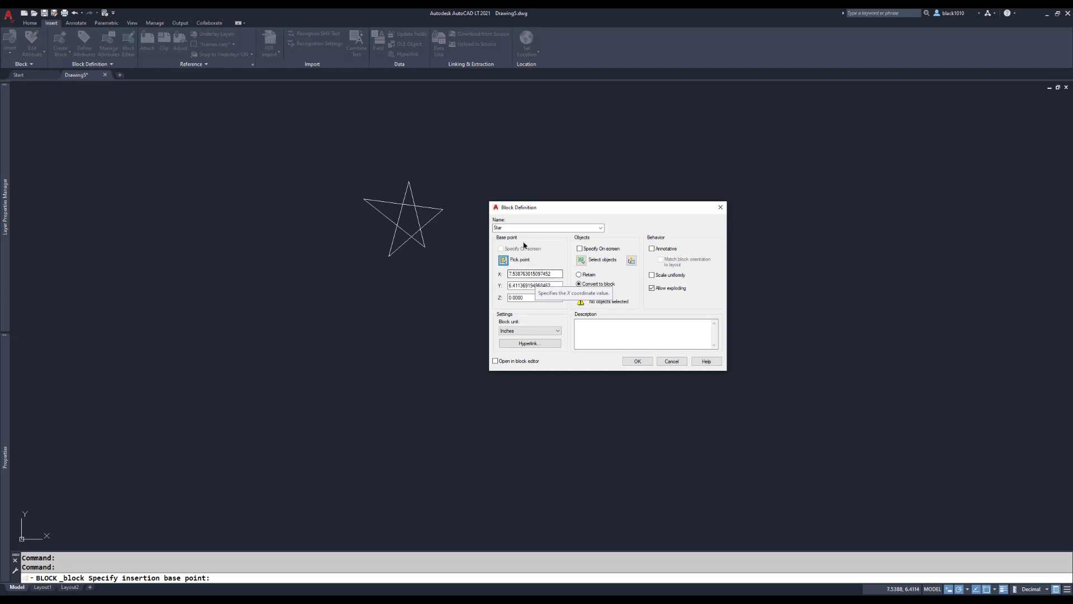
pyautogui.click(581, 261)
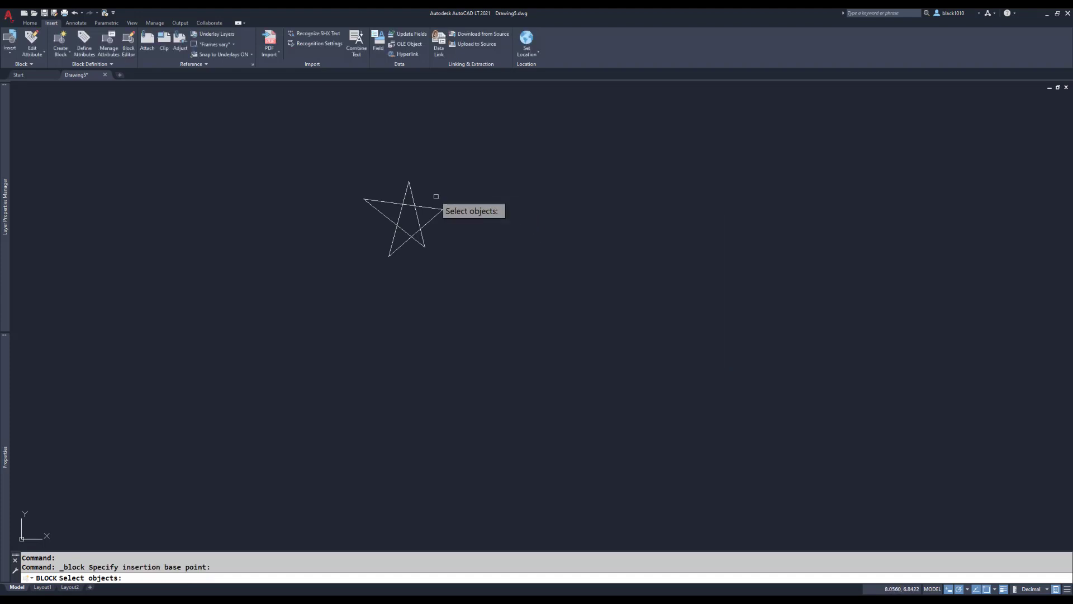
pyautogui.click(436, 196)
pyautogui.click(379, 241)
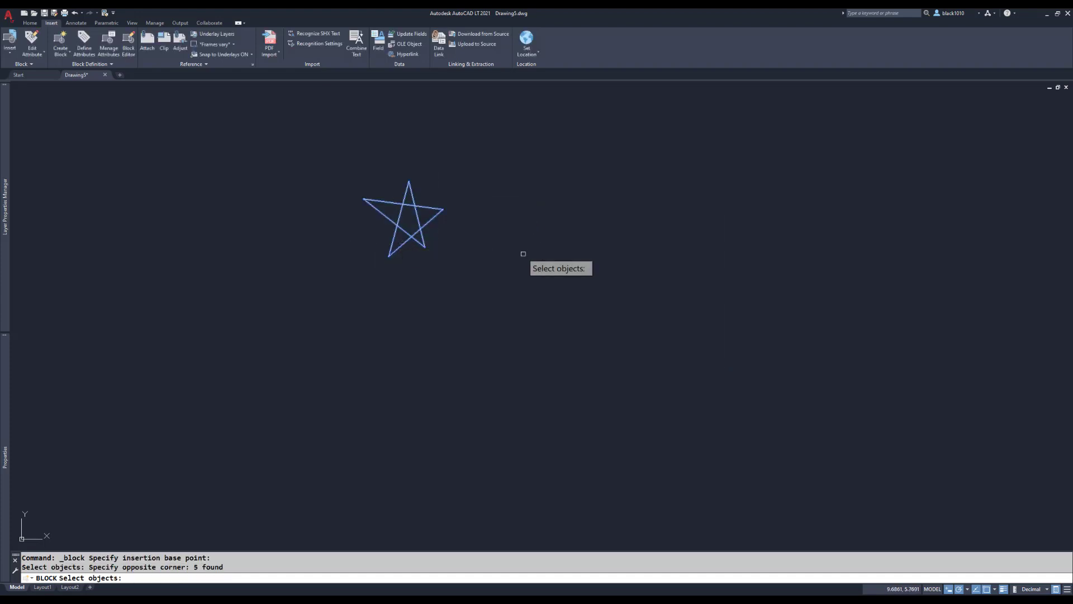
pyautogui.press('Return')
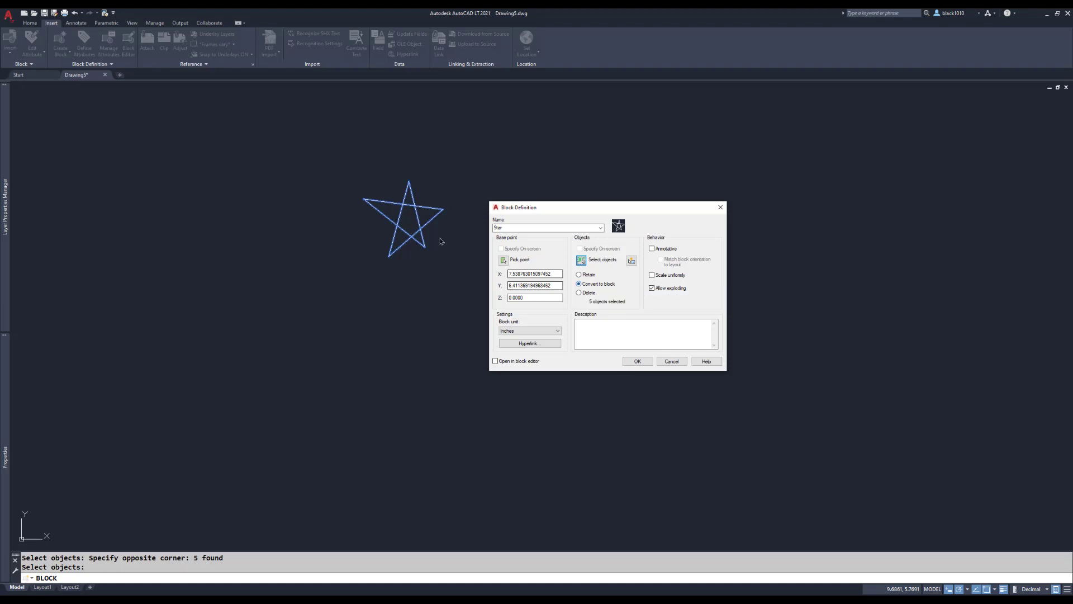
pyautogui.click(637, 361)
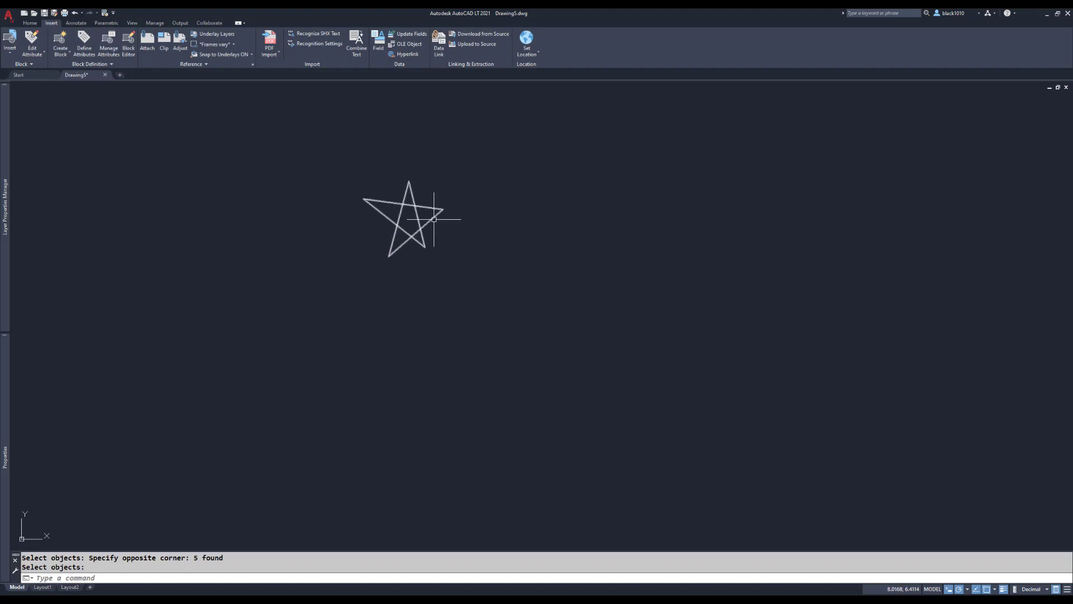
# Select the star to inspect its block reference properties, and clear the selection
pyautogui.moveTo(433, 218)
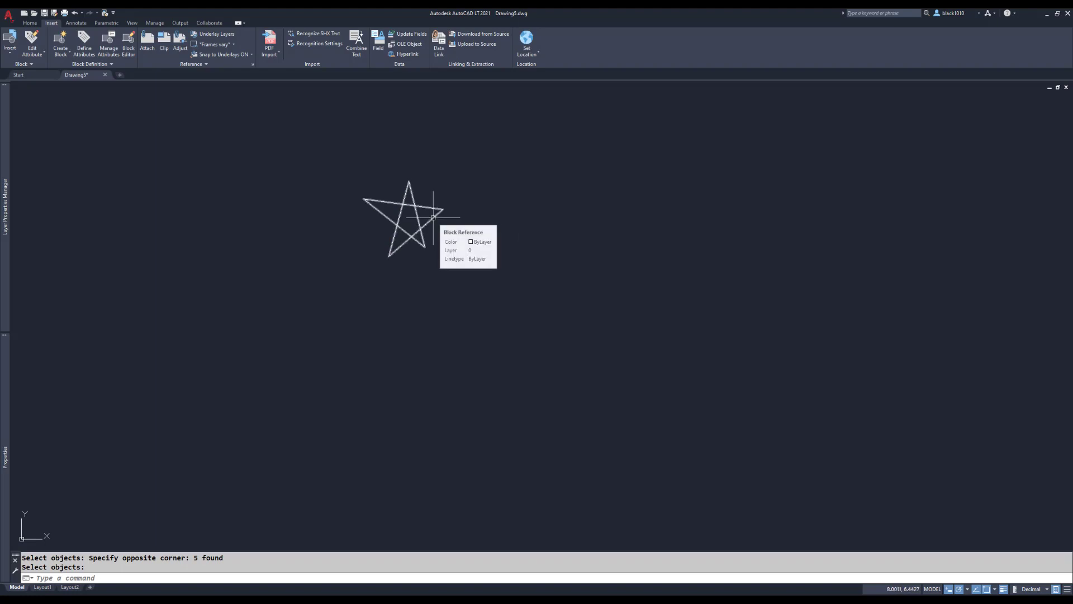
pyautogui.click(433, 217)
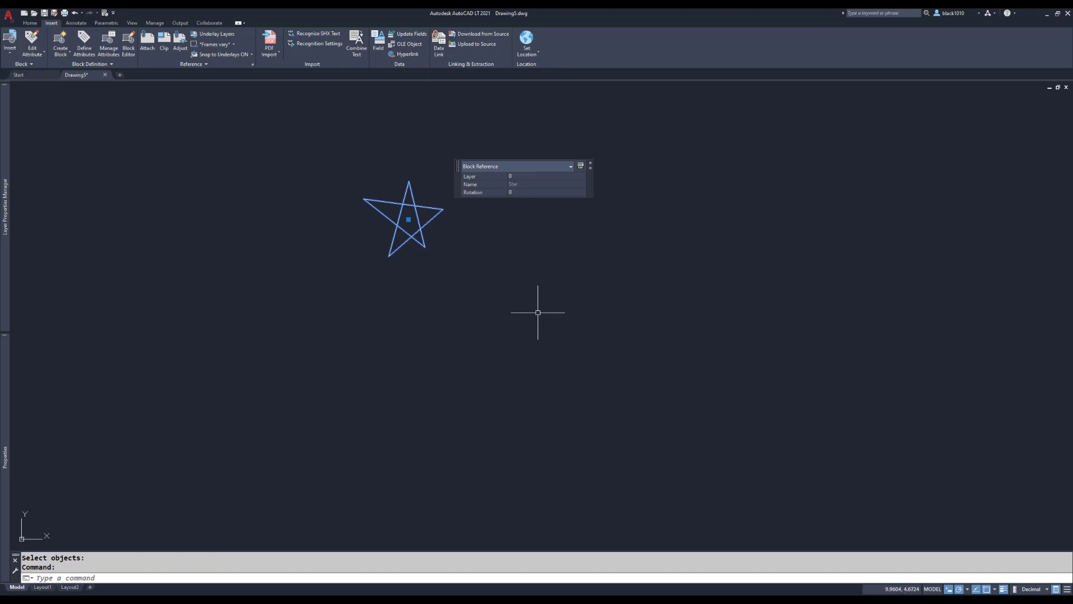
pyautogui.press('Escape')
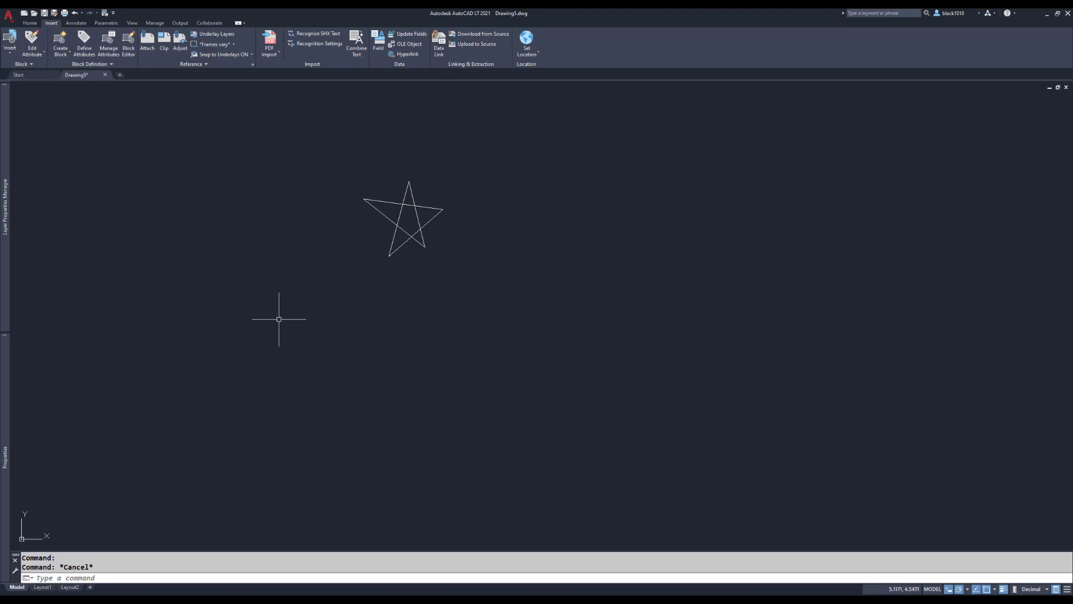
# Insert a second Star block to the right of the original star, slightly higher
pyautogui.click(10, 39)
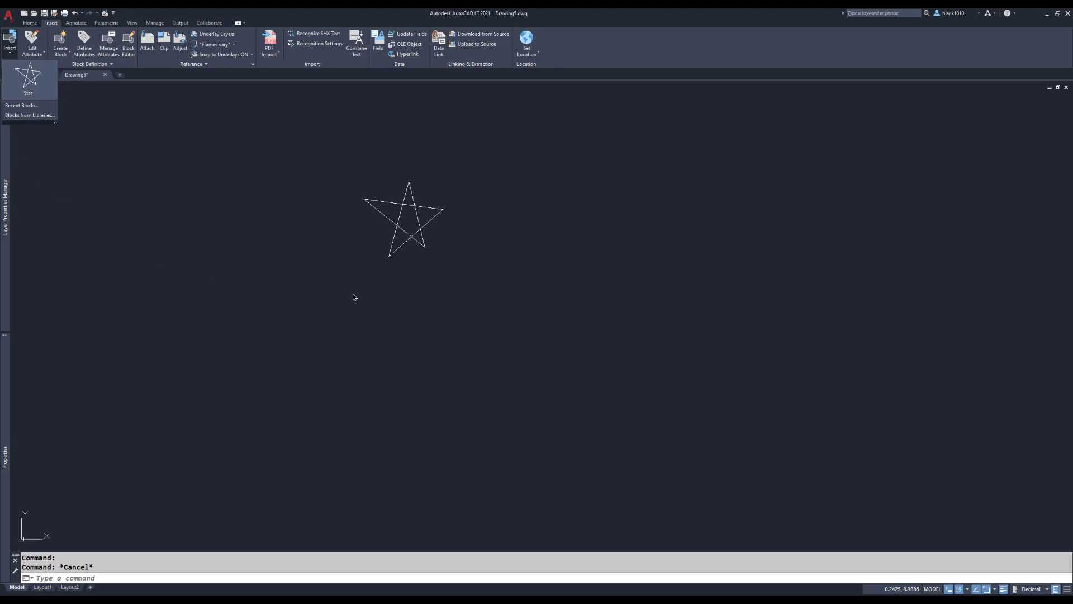
pyautogui.click(29, 76)
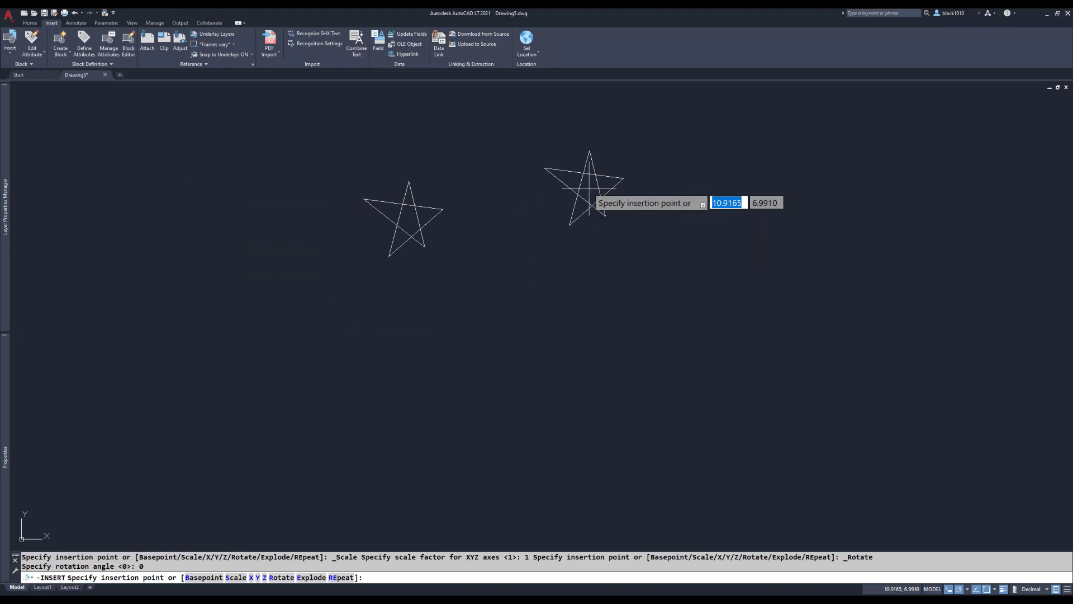
pyautogui.click(633, 193)
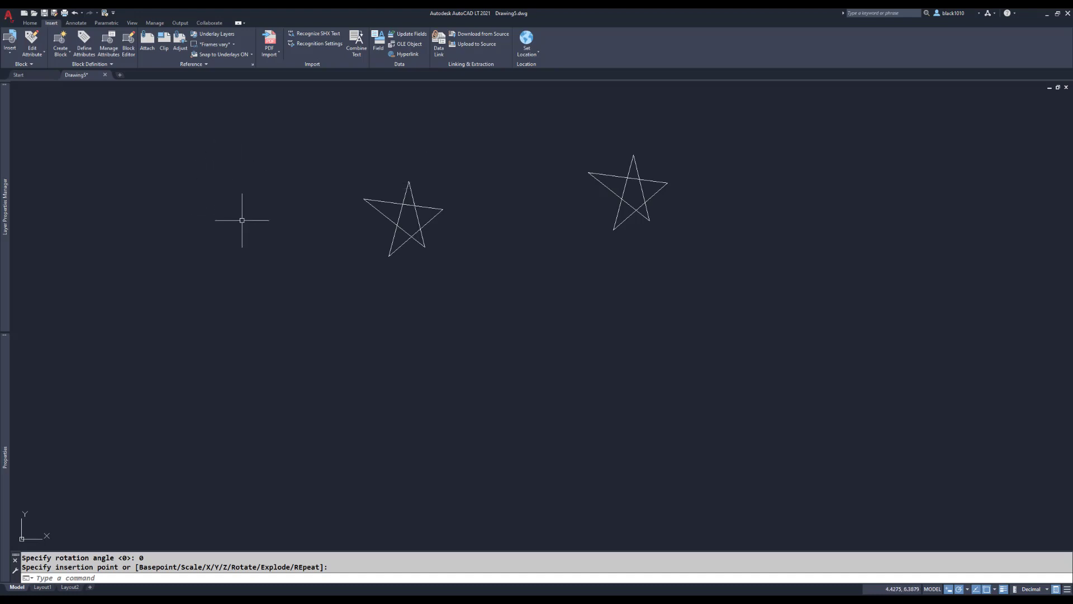
# Make the Object layer current and insert a Star block below and between the two existing stars
pyautogui.click(30, 23)
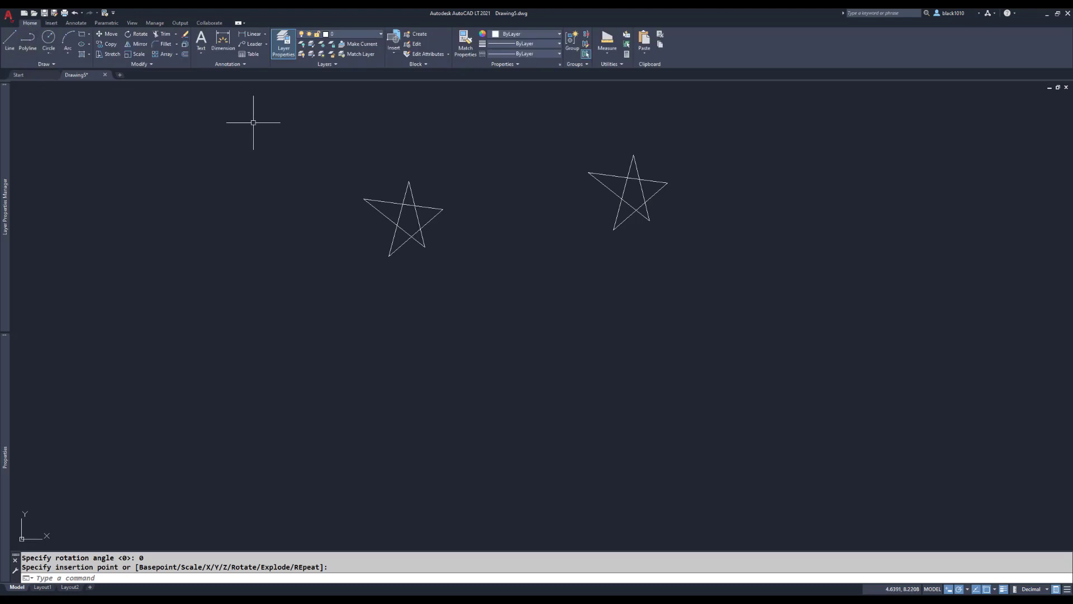
pyautogui.click(368, 37)
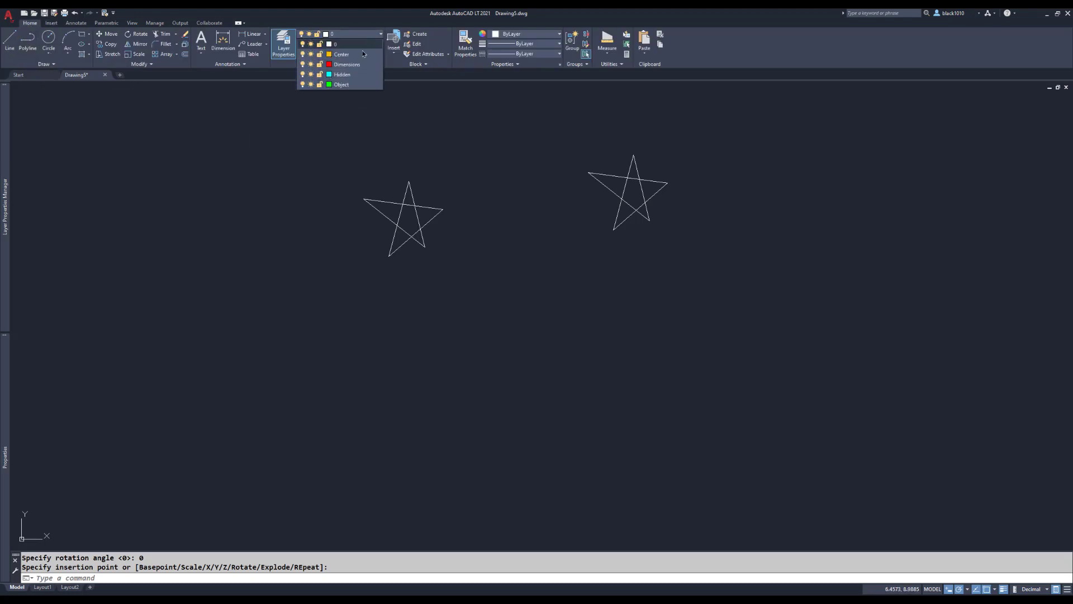
pyautogui.click(351, 83)
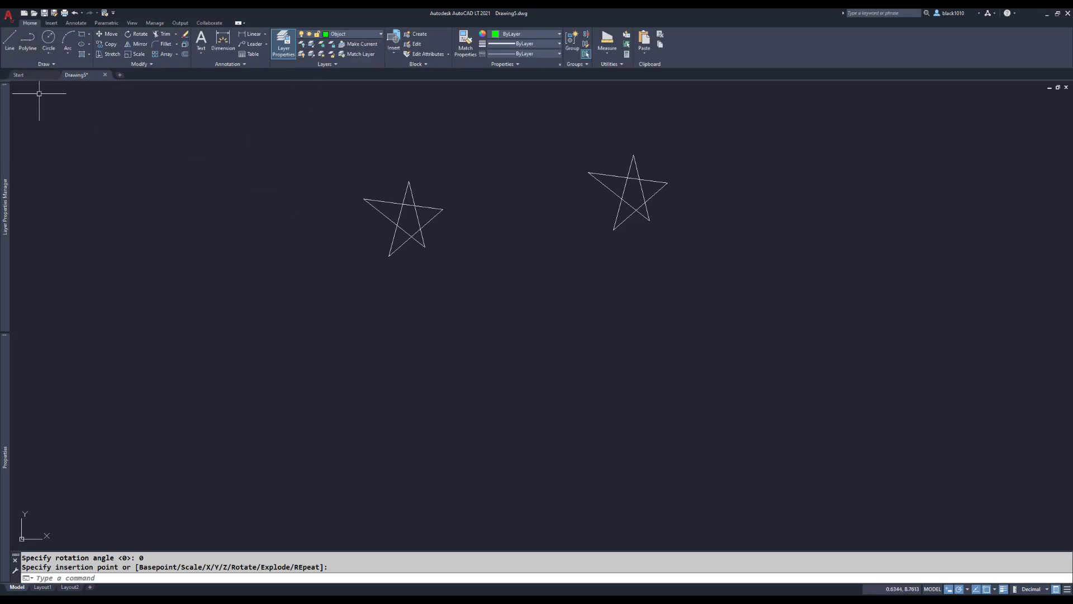
pyautogui.click(402, 244)
pyautogui.write('I')
pyautogui.press('Return')
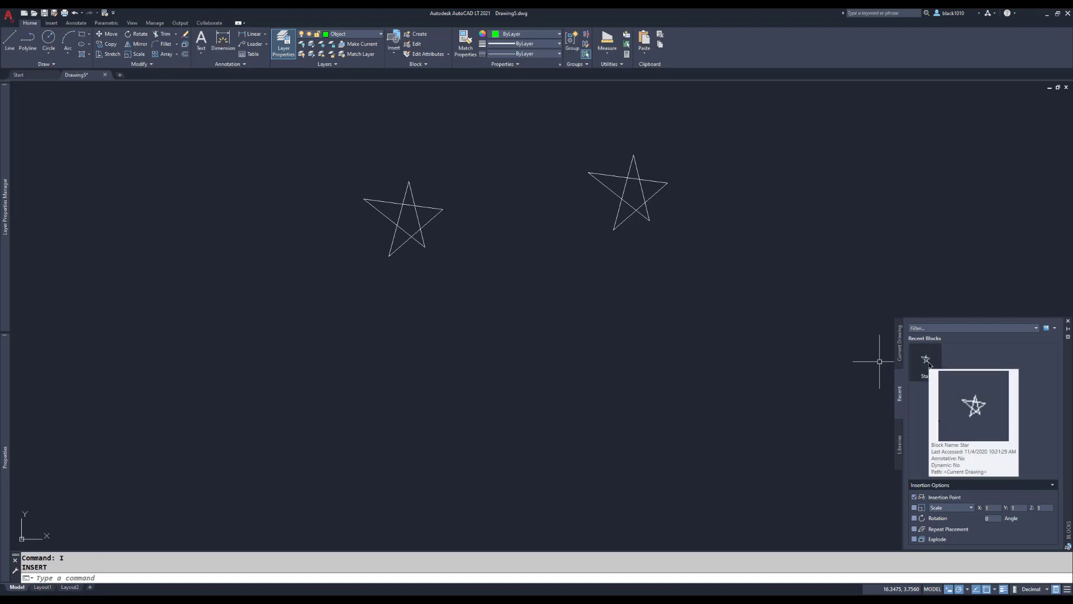
pyautogui.click(926, 361)
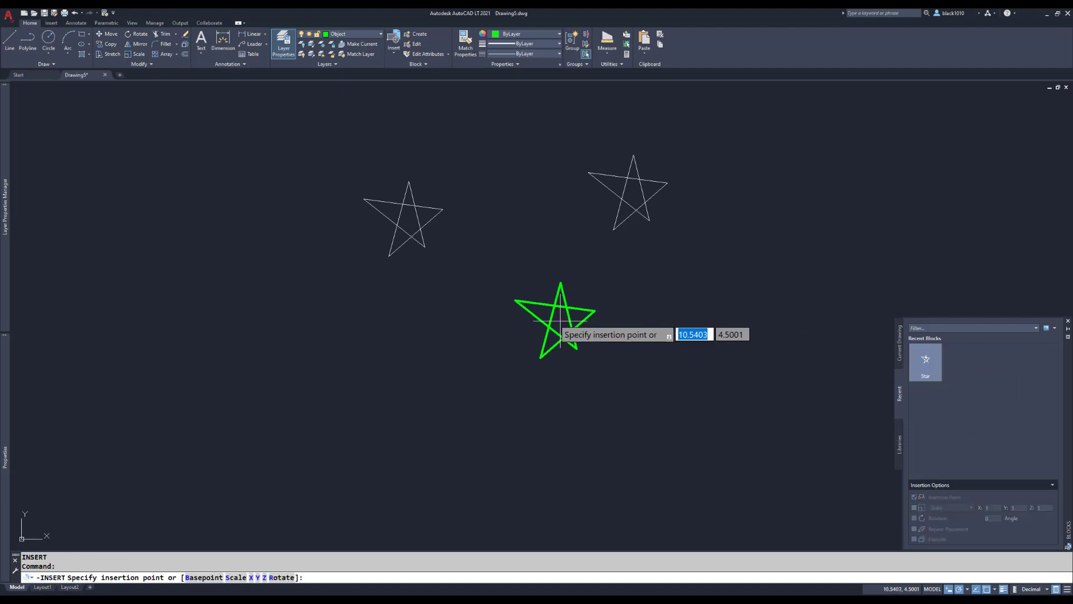
pyautogui.click(508, 306)
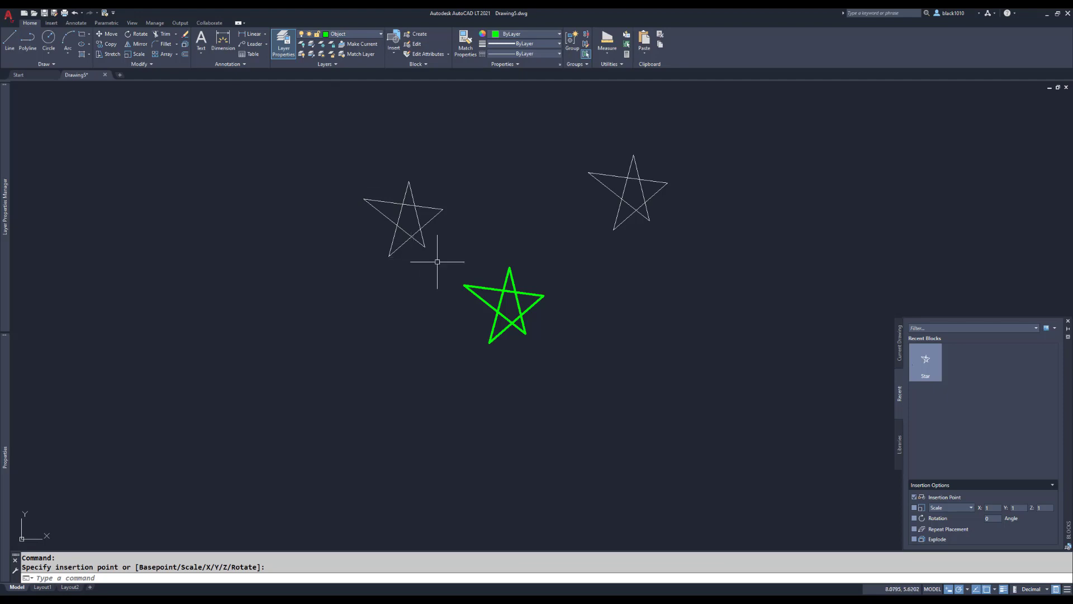
# Make the Hidden layer current, insert a Star block to the right of the green star, and close the blocks palette
pyautogui.click(363, 35)
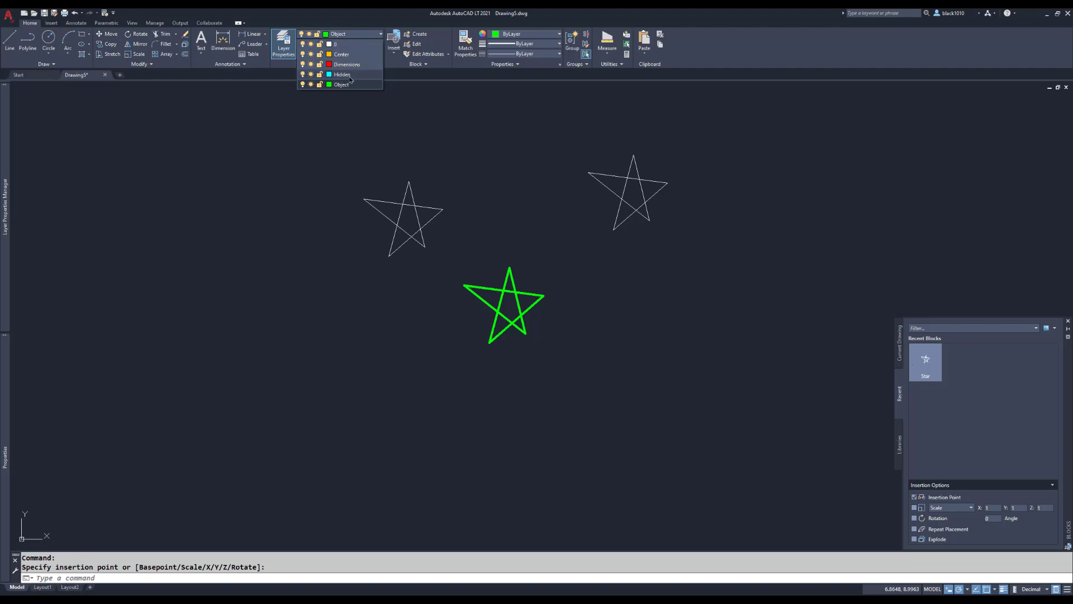
pyautogui.click(351, 77)
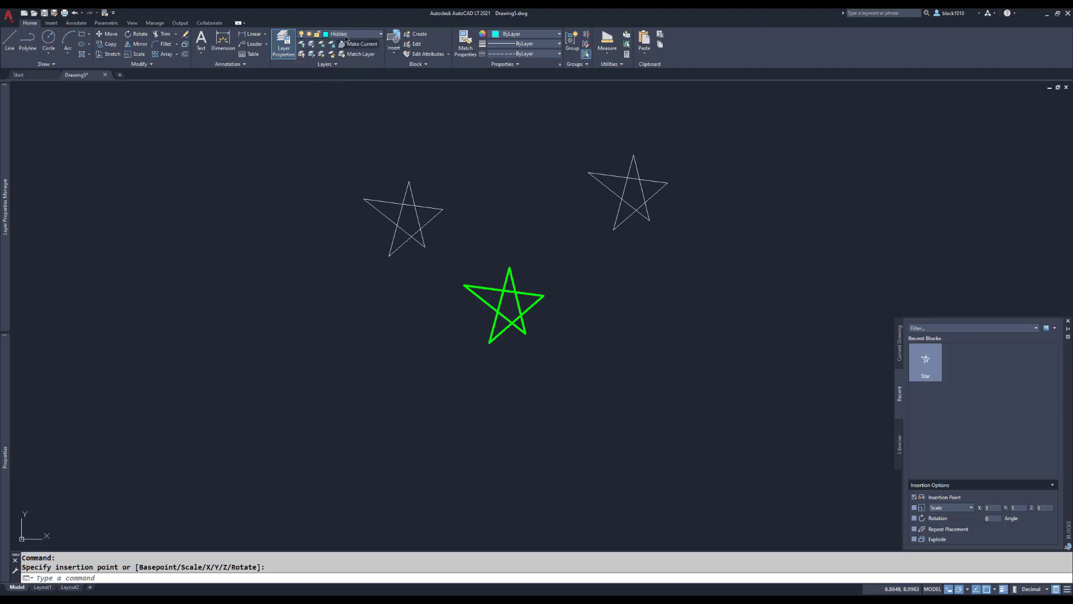
pyautogui.click(926, 362)
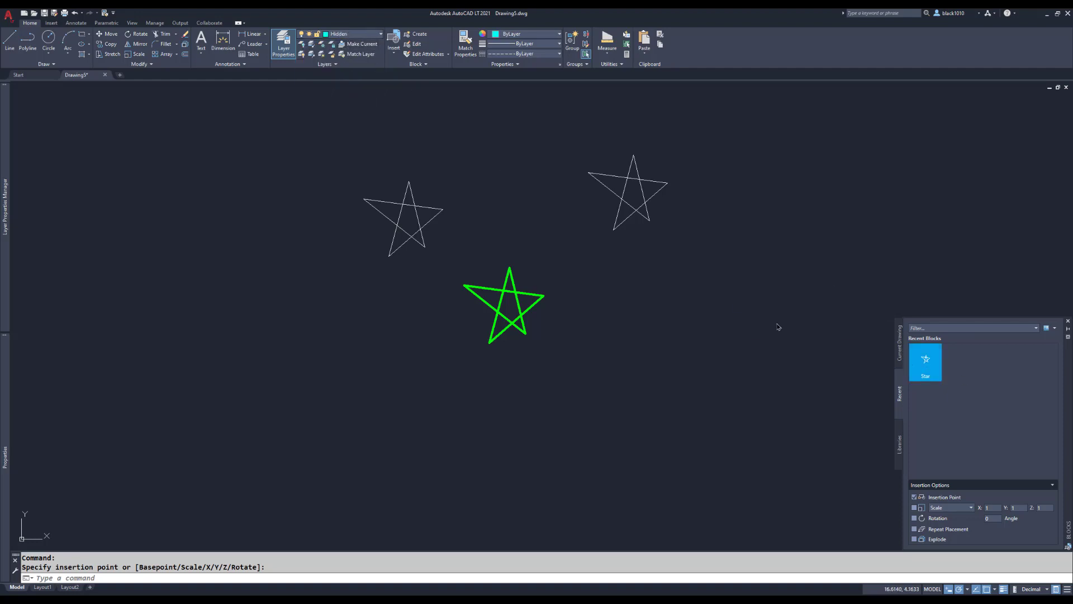
pyautogui.click(678, 310)
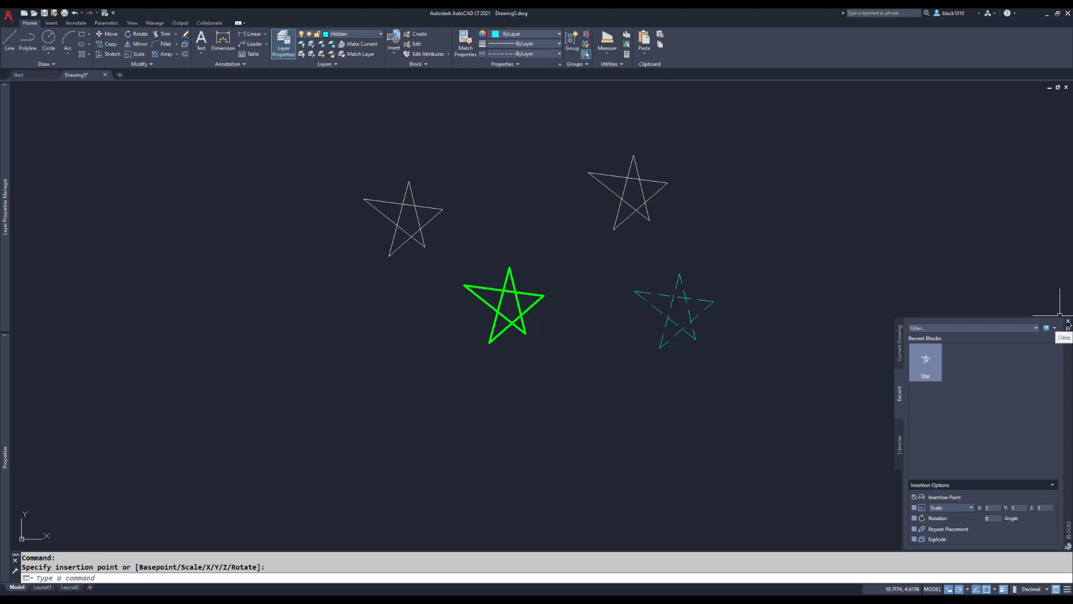
pyautogui.click(1068, 322)
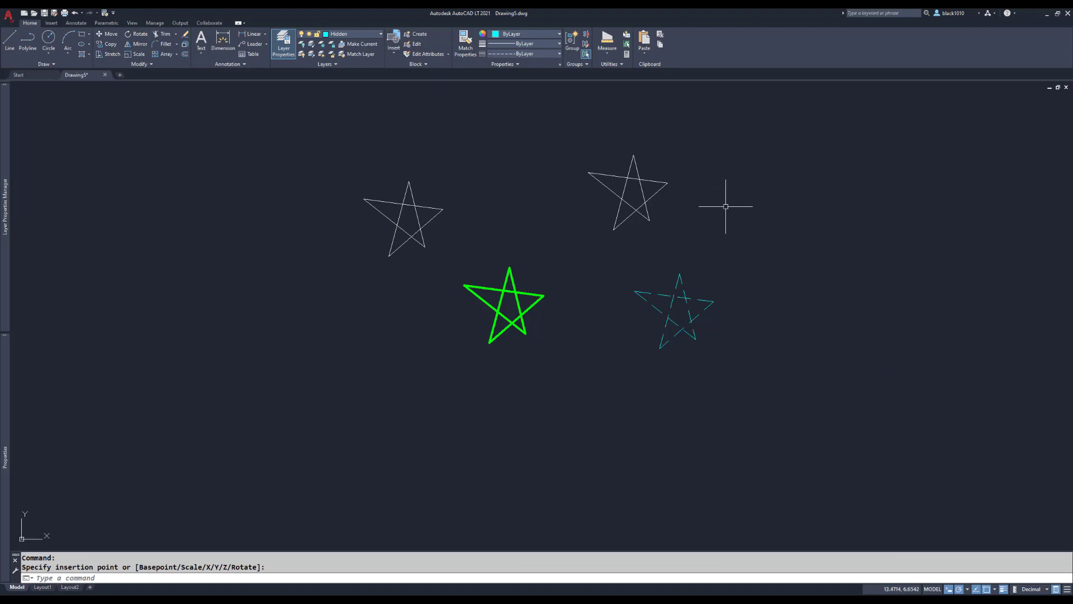
# Insert a Star block with the command-line -INSERT to the left of the leftmost white star, at scale 1 and rotation 0
pyautogui.write('-')
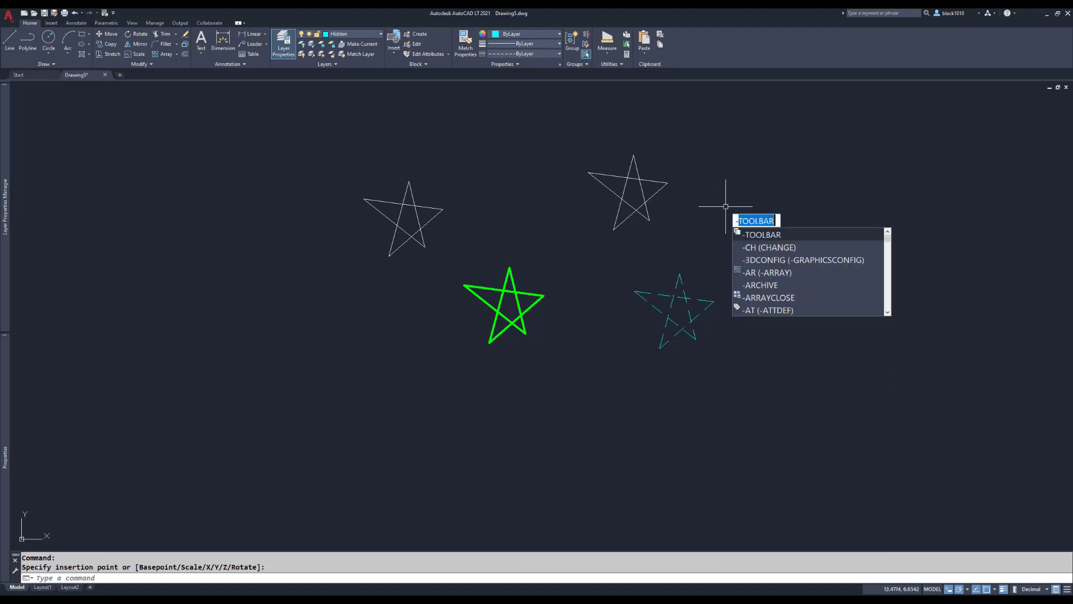
pyautogui.write('I')
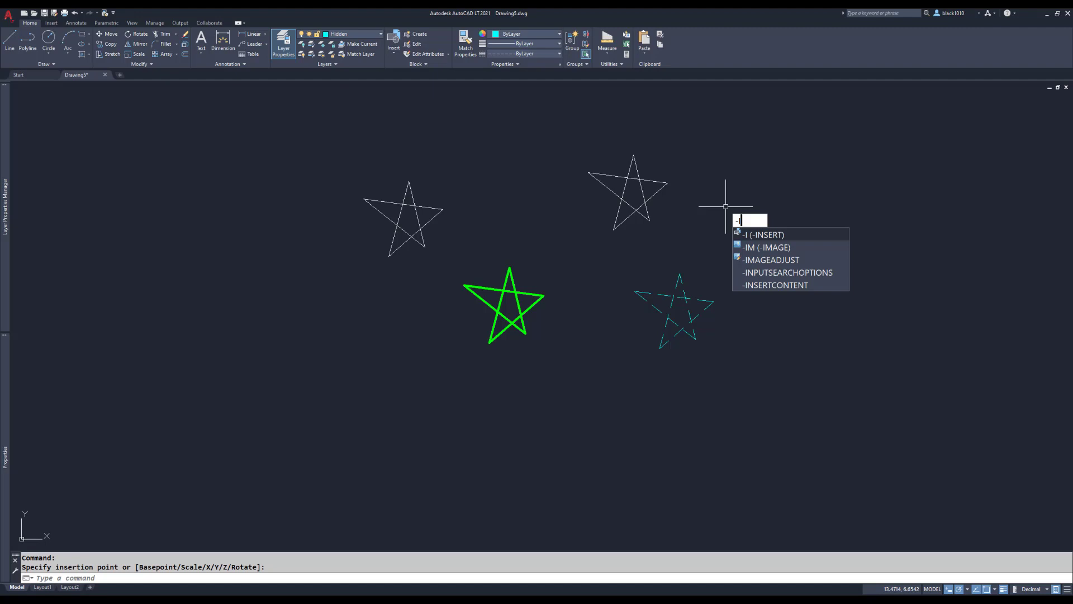
pyautogui.press('Return')
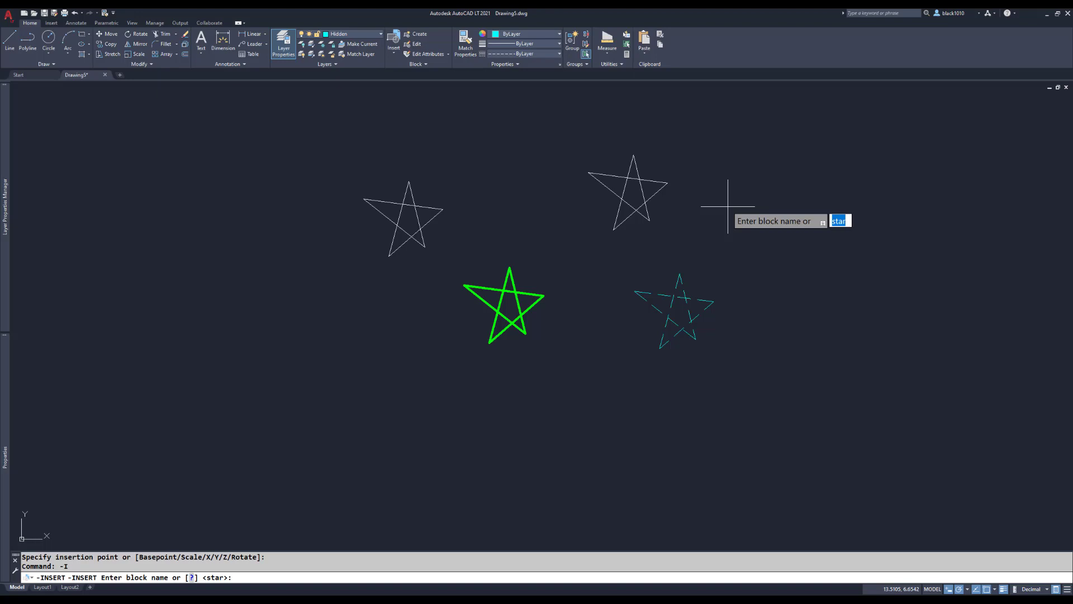
pyautogui.press('Return')
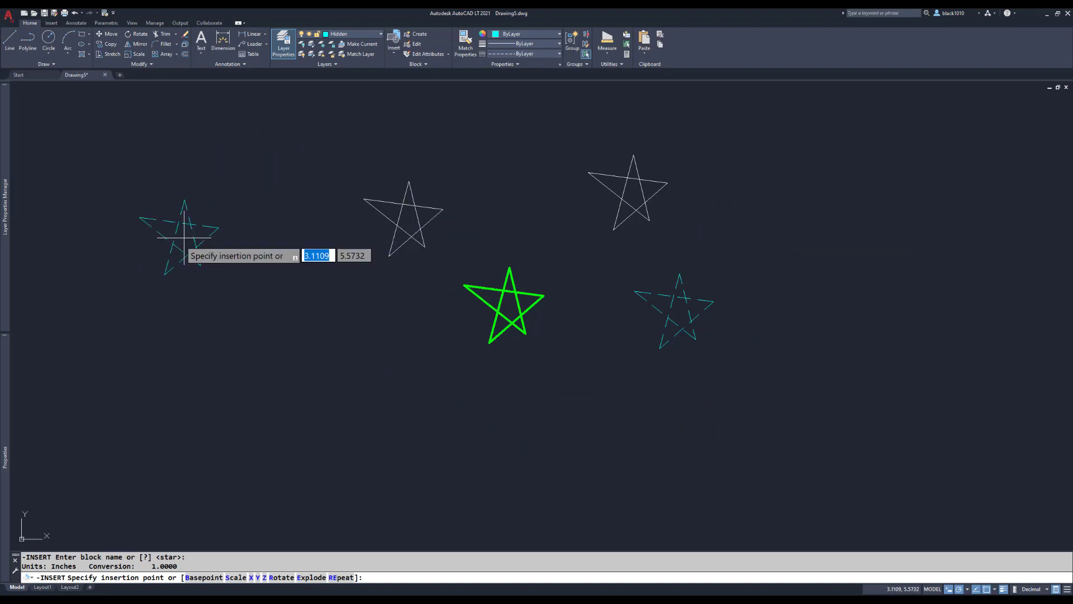
pyautogui.click(209, 228)
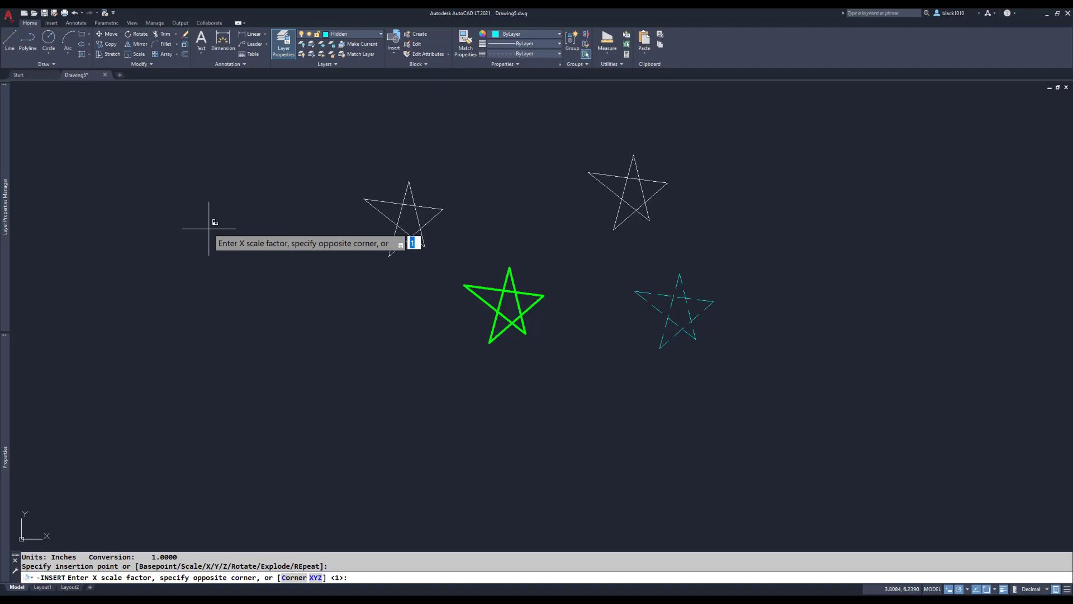
pyautogui.press('Return')
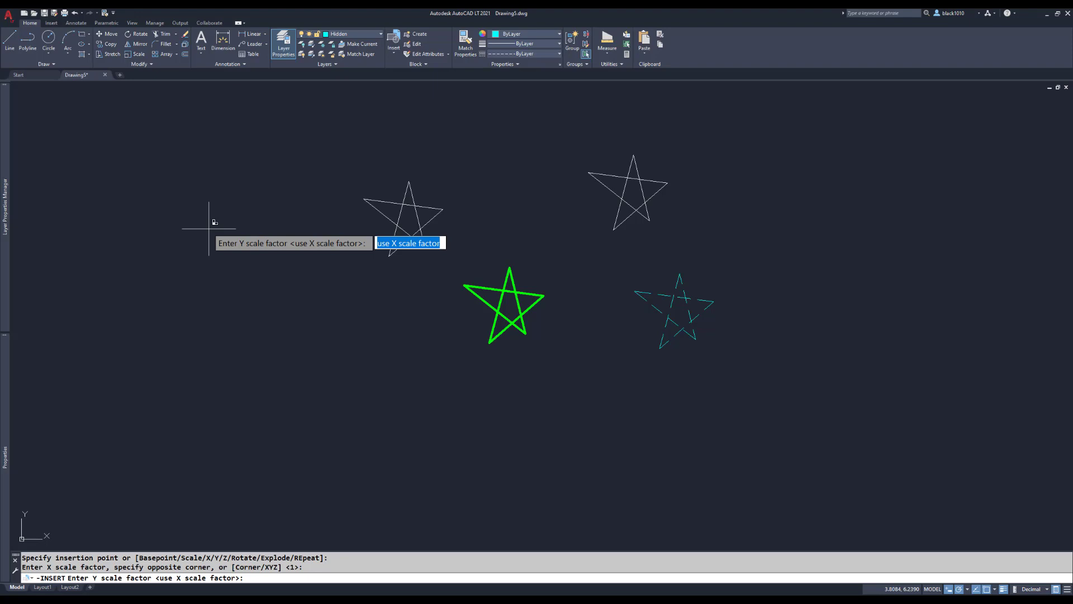
pyautogui.press('Return')
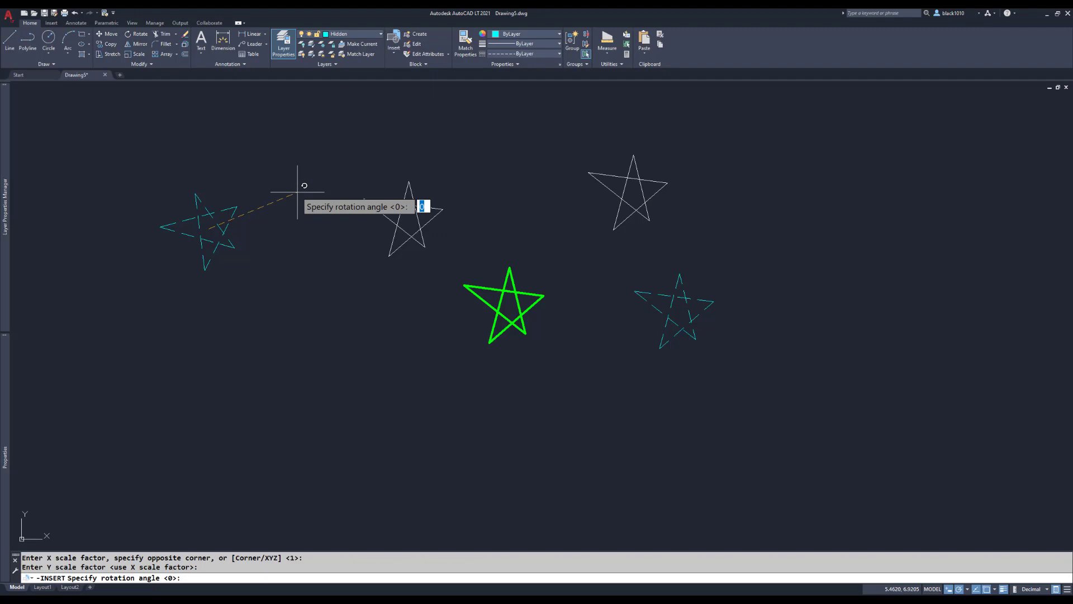
pyautogui.press('Return')
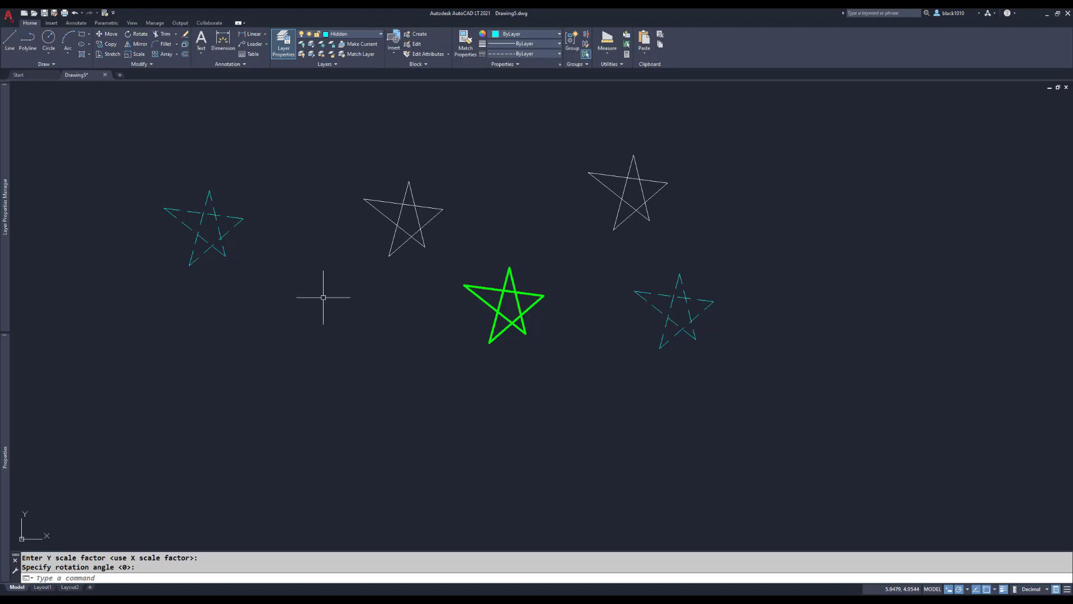
# Insert another Star block with CLASSICINSERT to the left of the green star, slightly lower, keeping the default scale and rotation
pyautogui.write('CL')
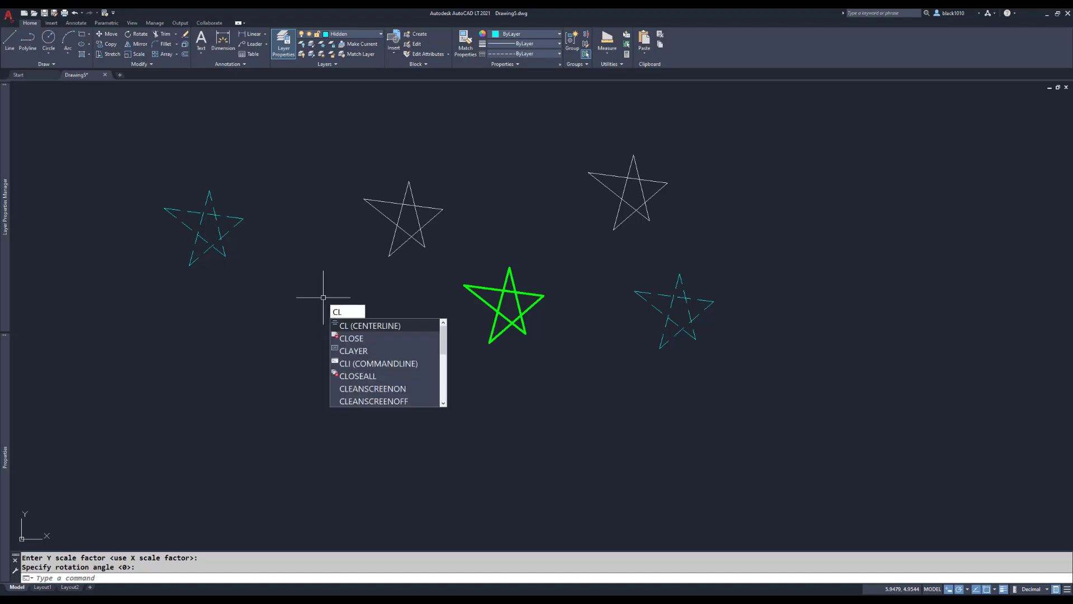
pyautogui.write('ASSICI')
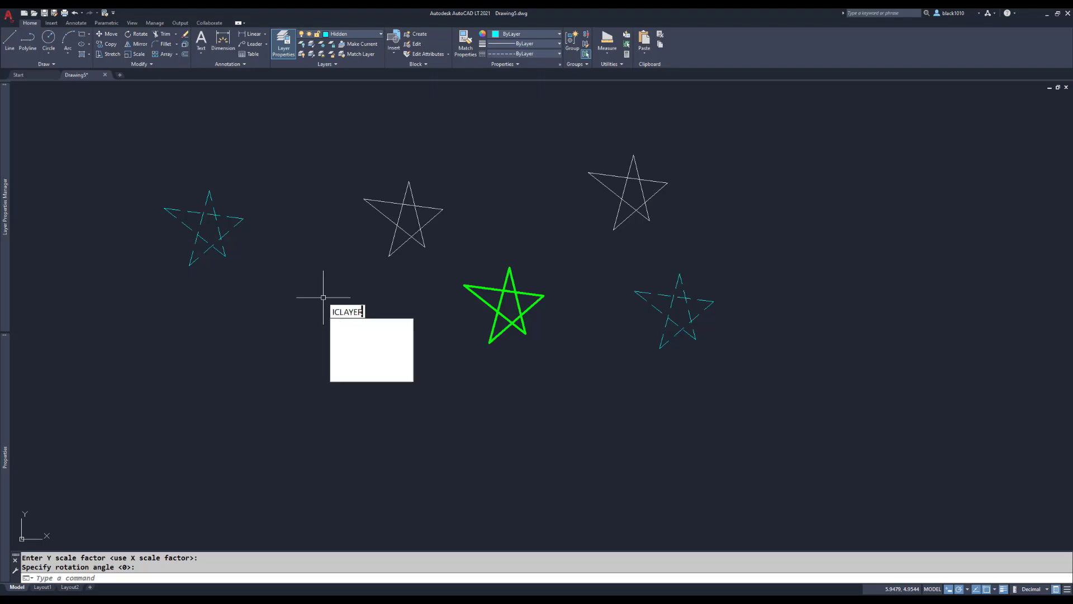
pyautogui.write('NSERT')
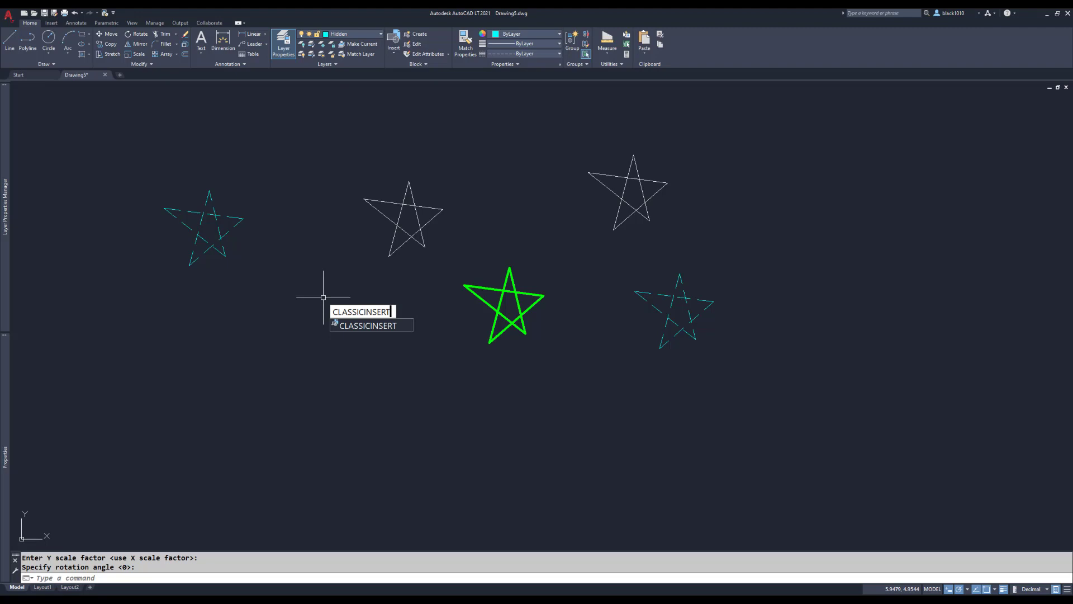
pyautogui.press('Return')
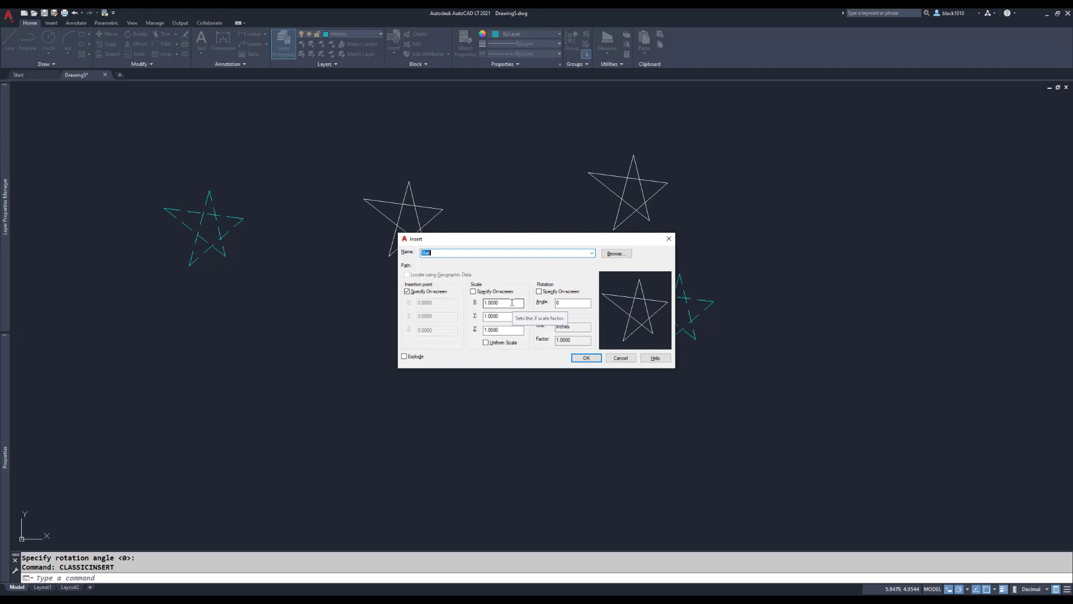
pyautogui.click(584, 357)
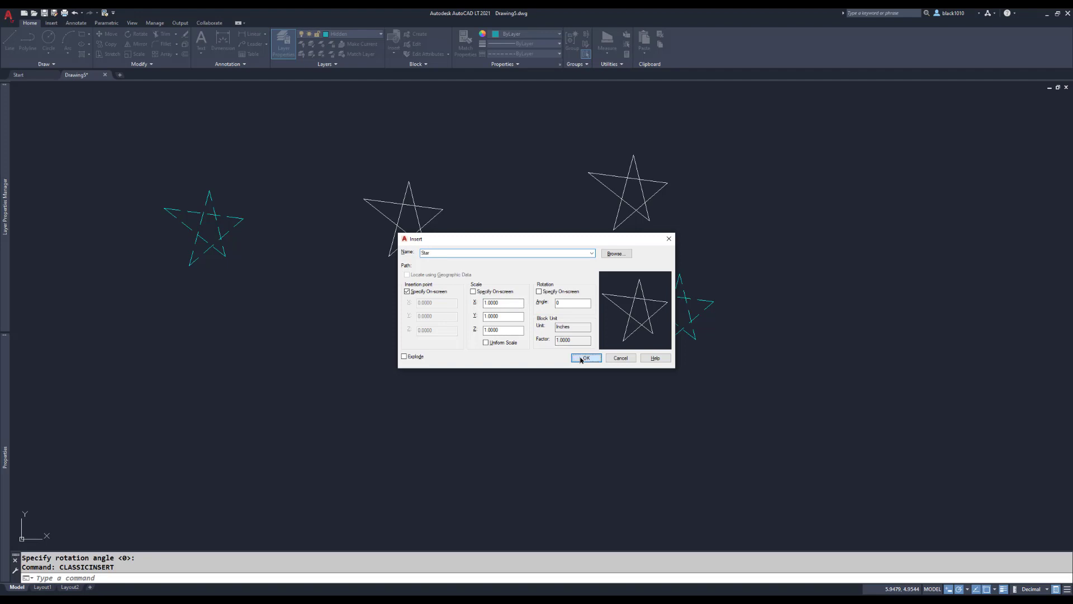
pyautogui.click(329, 337)
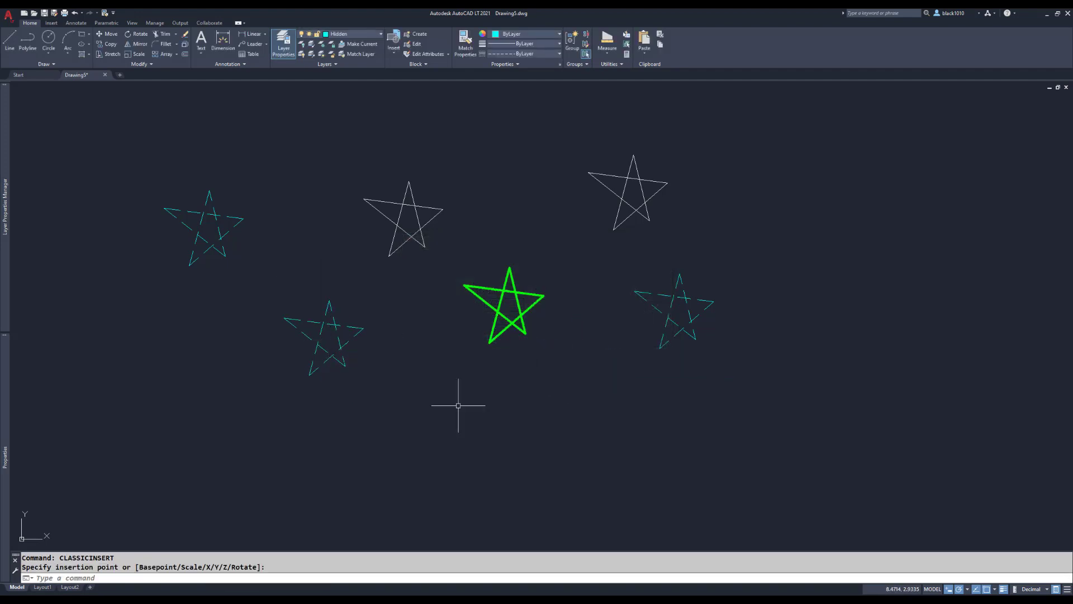